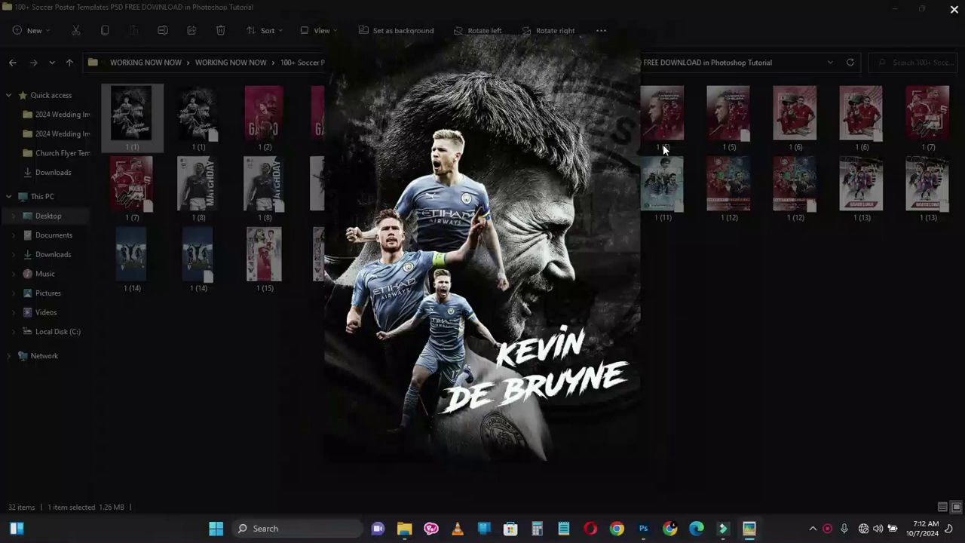
# Step: Browse the first soccer poster previews and examine the Liverpool–Chelsea, Merseyside Derby and Manchester United designs up close
pyautogui.press('Right')
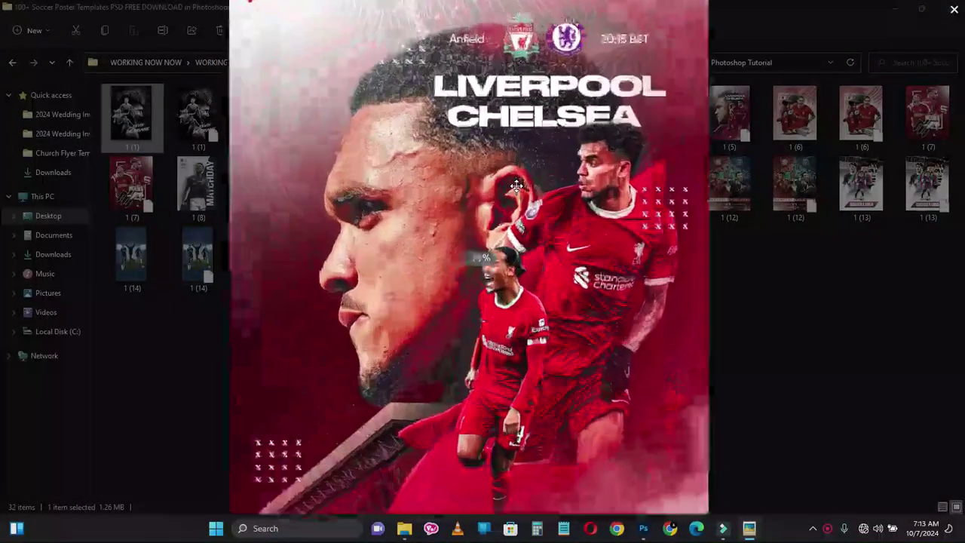
pyautogui.scroll(3, 516, 187)
pyautogui.scroll(-3, 516, 186)
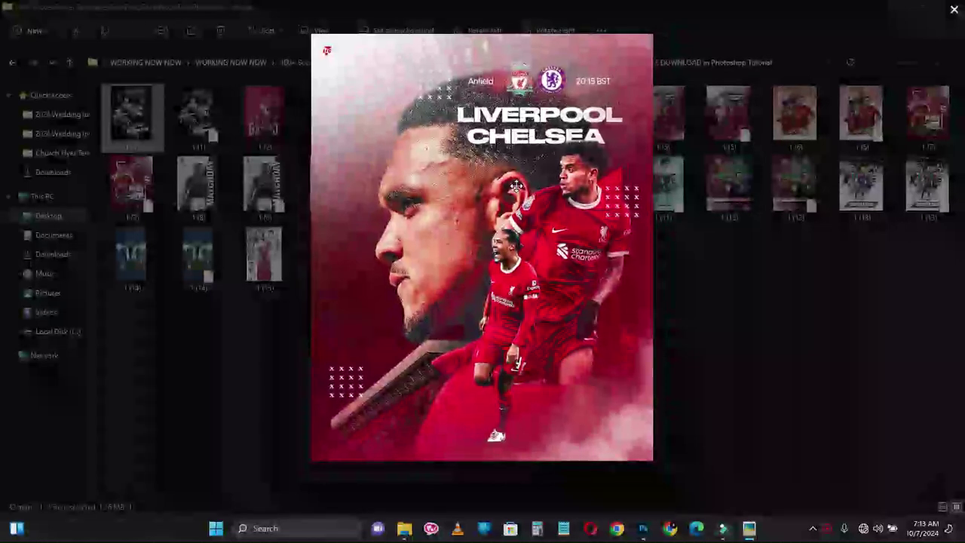
pyautogui.scroll(3, 516, 186)
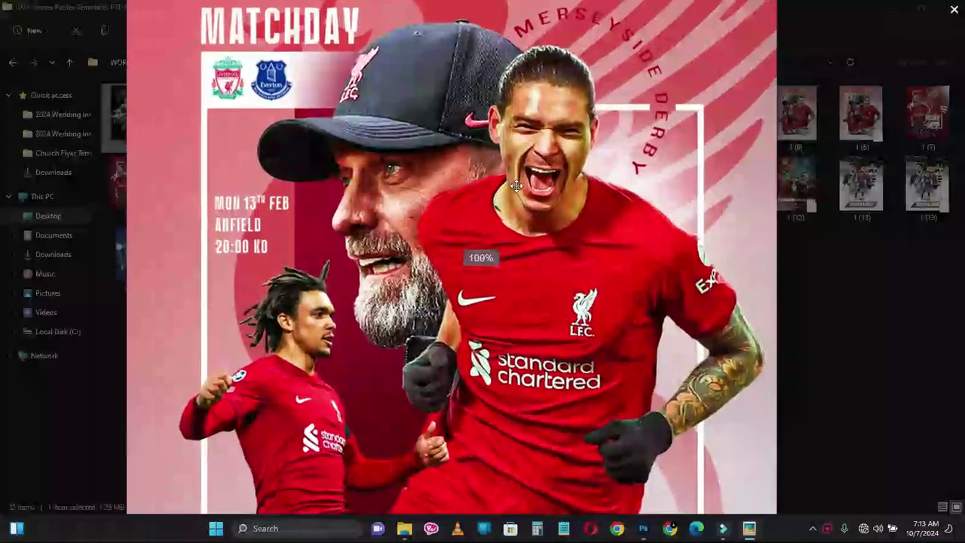
pyautogui.scroll(-2, 515, 186)
pyautogui.scroll(-2, 516, 187)
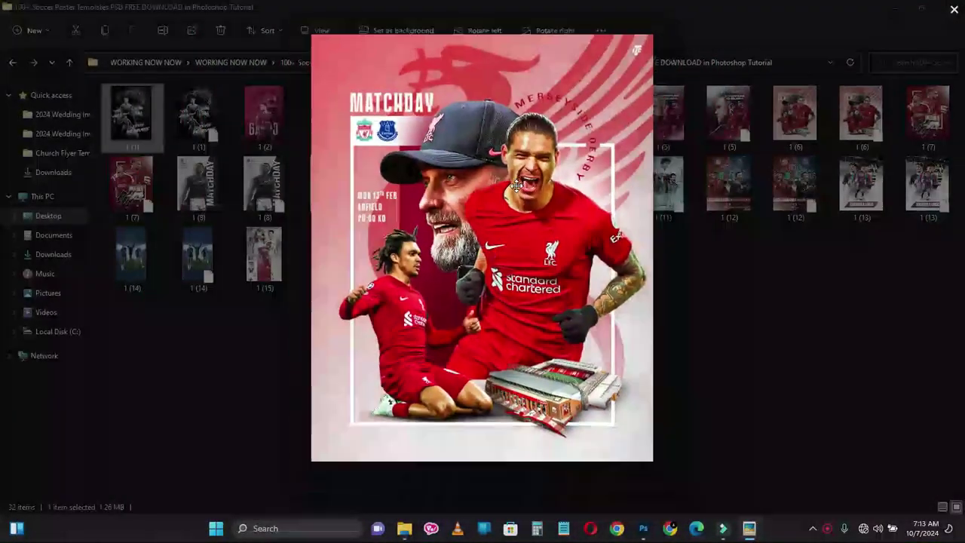
pyautogui.scroll(3, 516, 186)
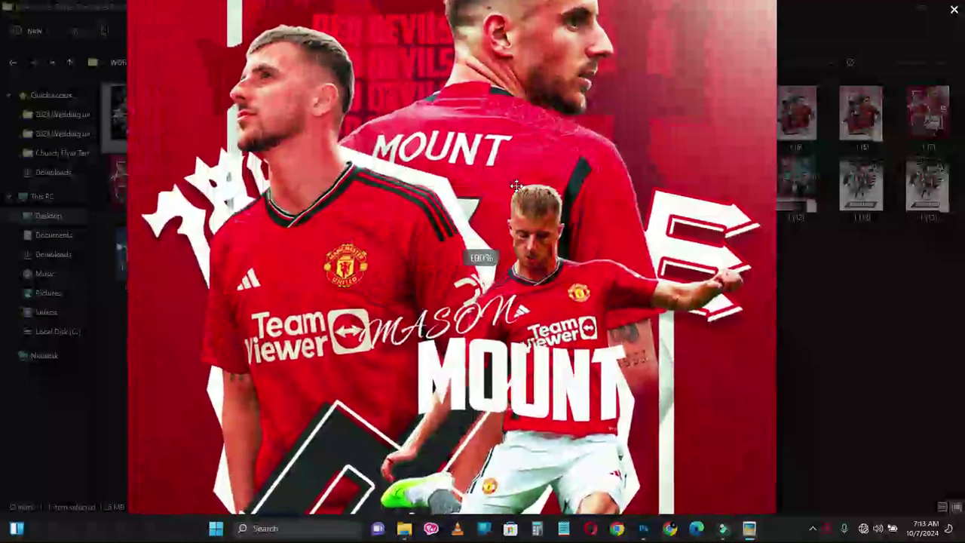
pyautogui.scroll(2, 516, 187)
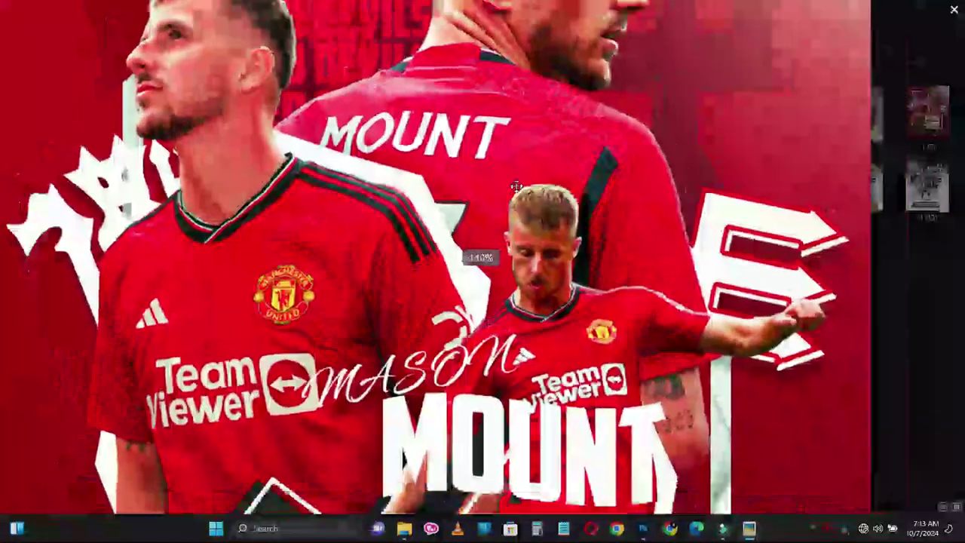
pyautogui.scroll(-3, 516, 186)
pyautogui.scroll(-4, 516, 186)
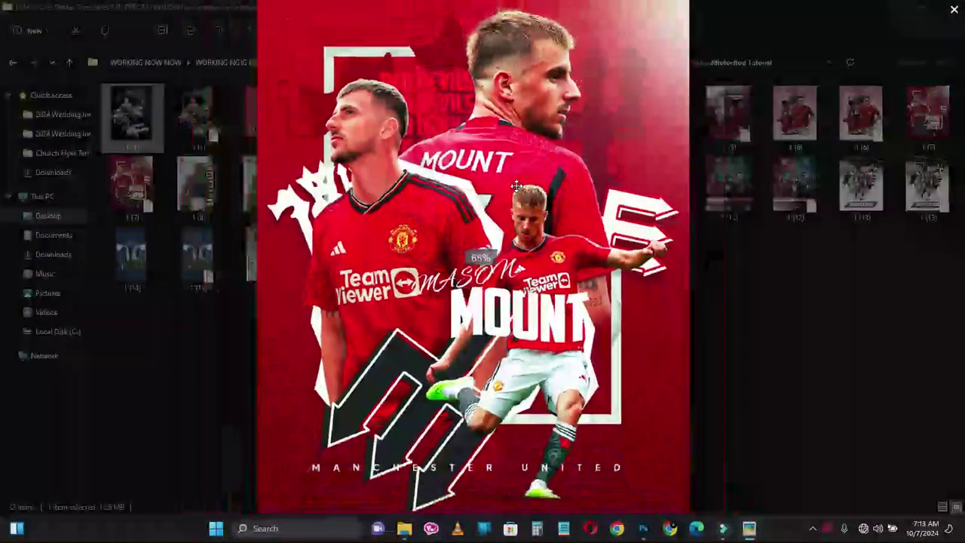
# Step: Examine the Everton matchday, Rangers matchday, blue Real Madrid and Campeones poster previews up close
pyautogui.press('Right')
pyautogui.scroll(4, 516, 186)
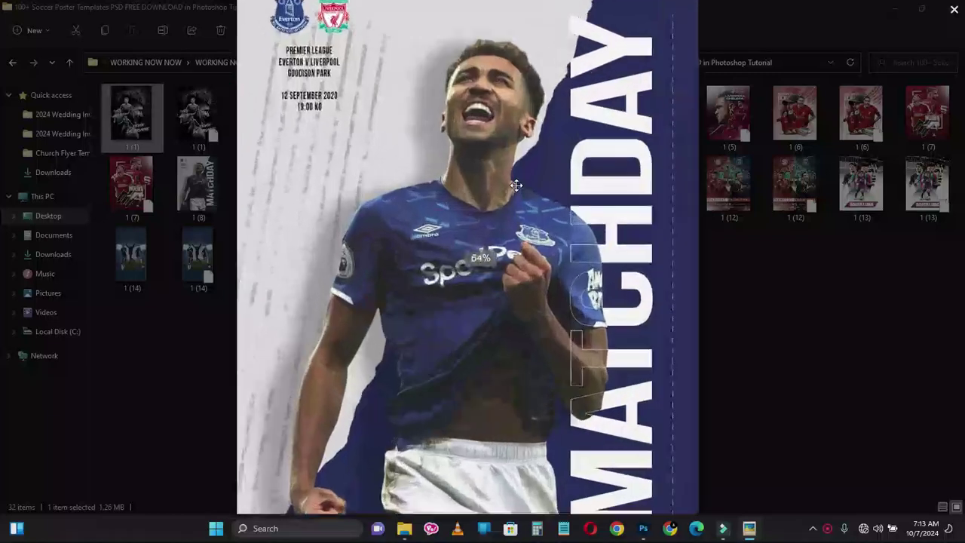
pyautogui.scroll(-4, 515, 186)
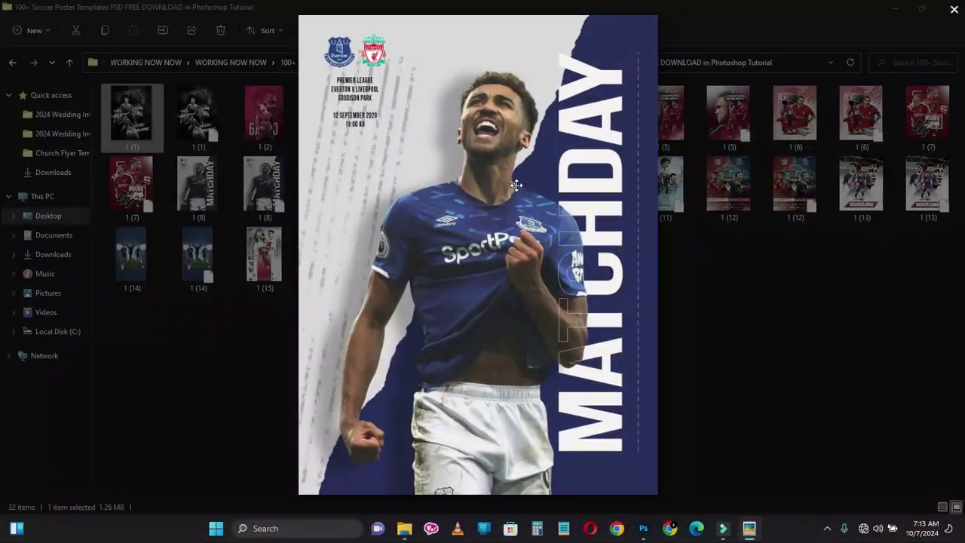
pyautogui.press('Right')
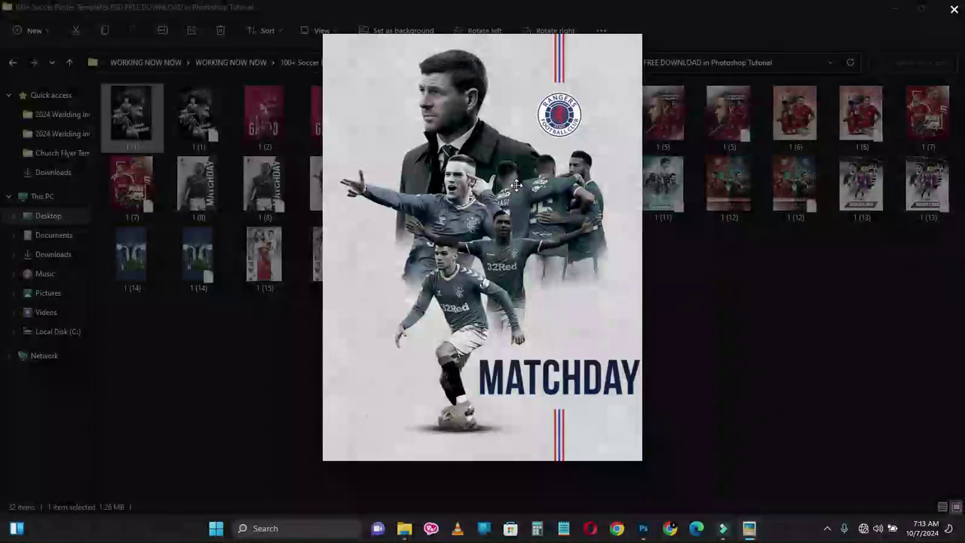
pyautogui.scroll(4, 516, 186)
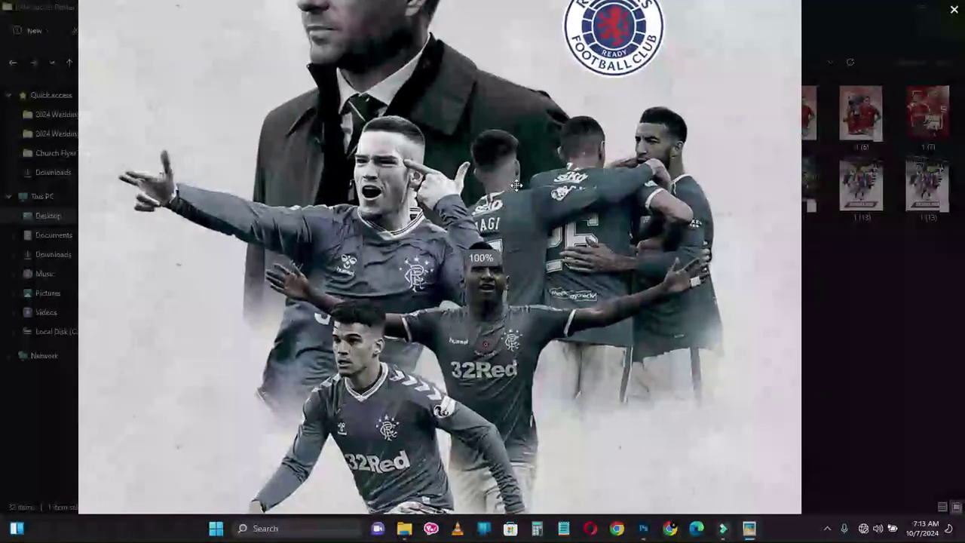
pyautogui.scroll(-4, 516, 186)
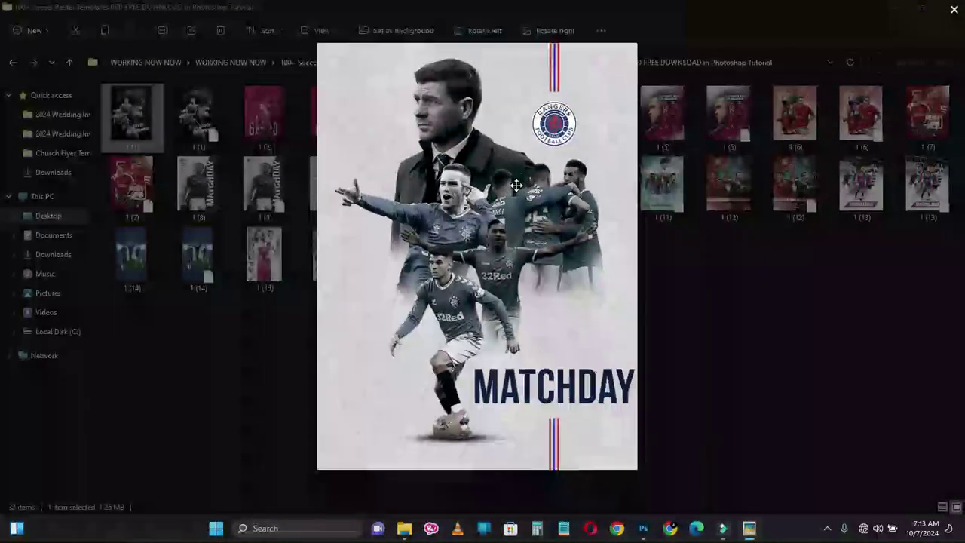
pyautogui.scroll(3, 516, 186)
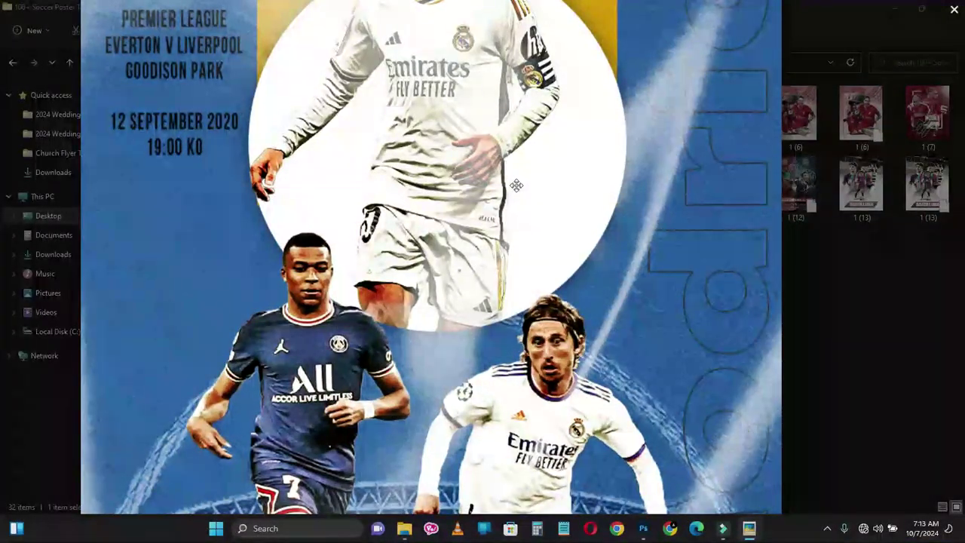
pyautogui.scroll(-3, 516, 185)
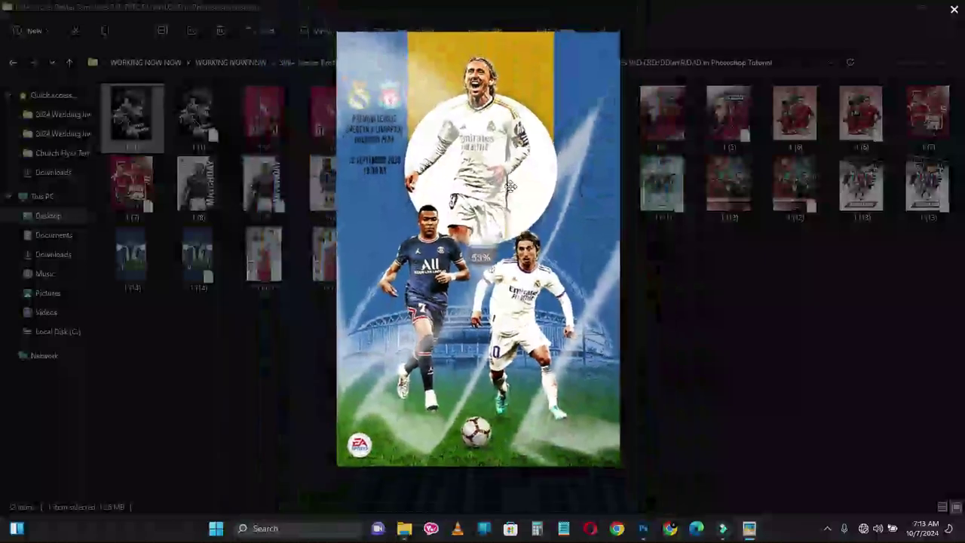
pyautogui.scroll(3, 511, 187)
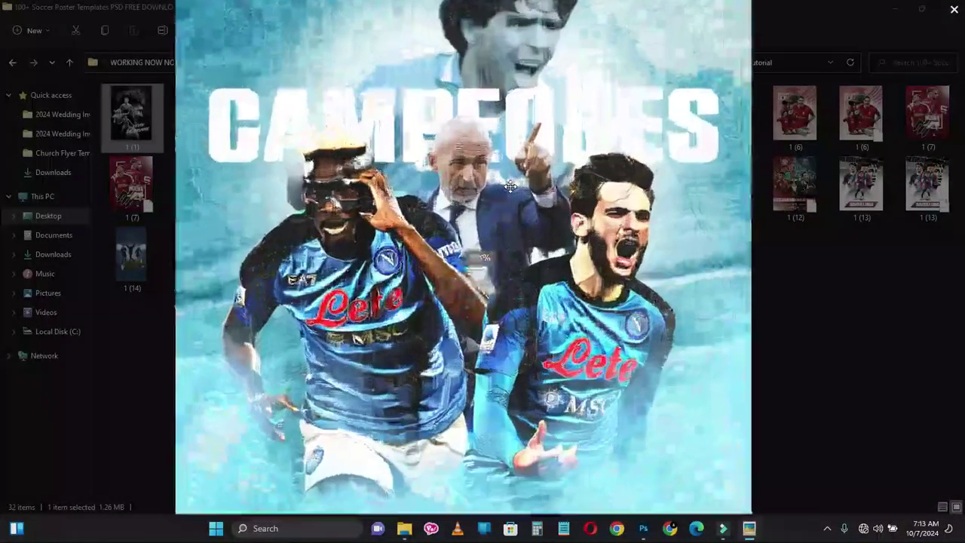
pyautogui.scroll(-3, 510, 186)
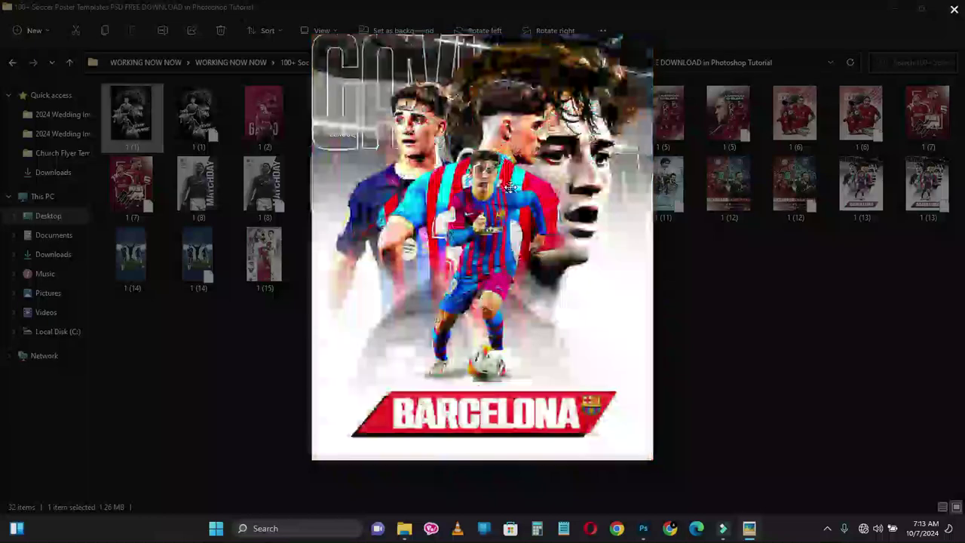
# Step: Examine the Barcelona, floating grass pitch, Turkey and green-yellow club posters in detail, and close the image preview
pyautogui.scroll(4, 511, 186)
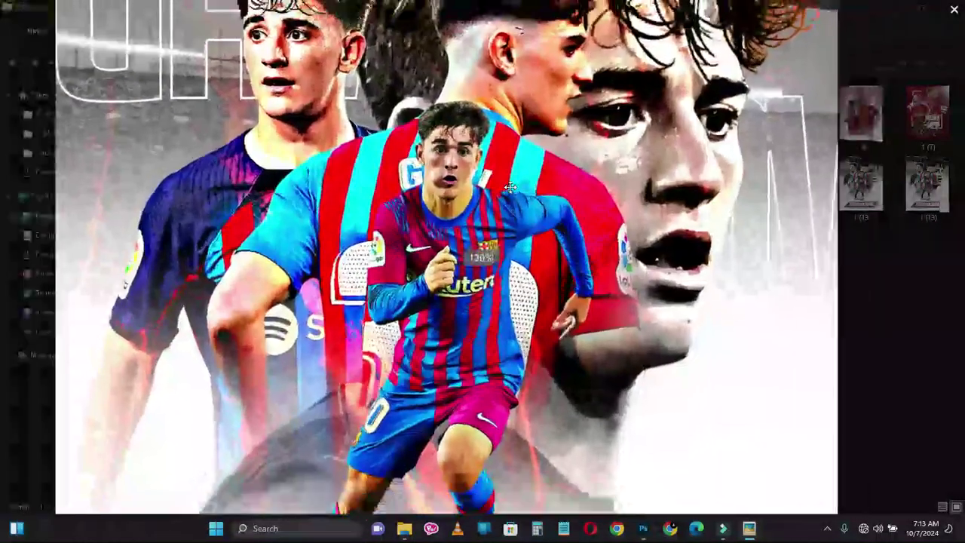
pyautogui.scroll(-4, 510, 187)
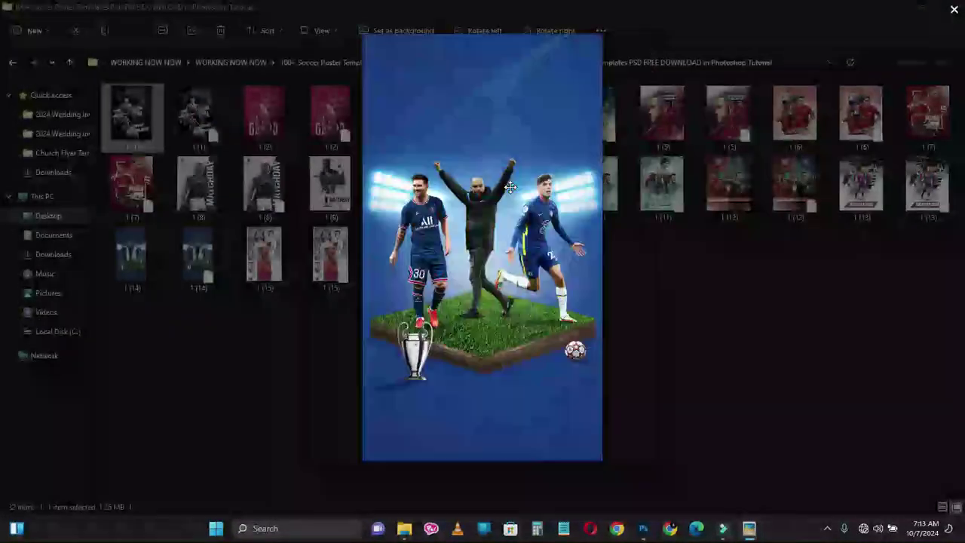
pyautogui.scroll(4, 511, 186)
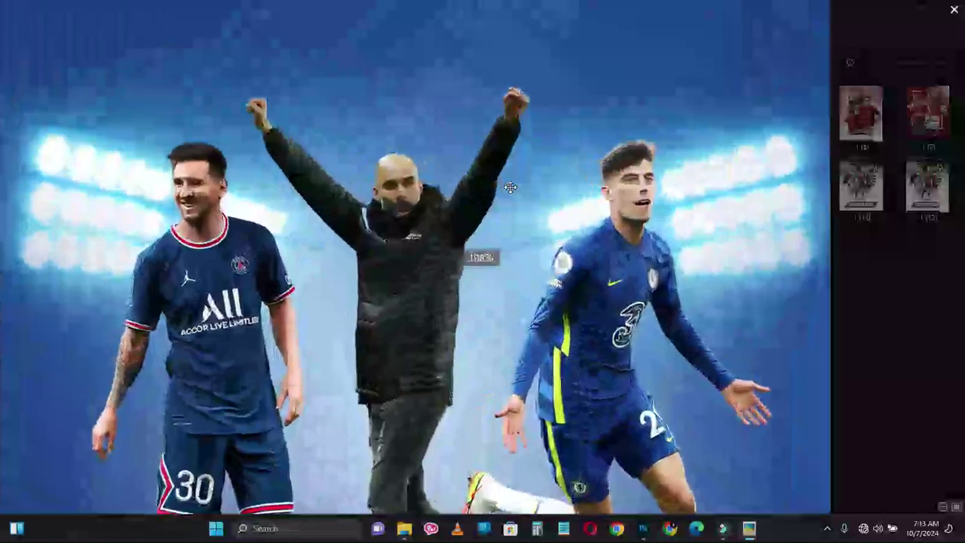
pyautogui.scroll(-4, 510, 186)
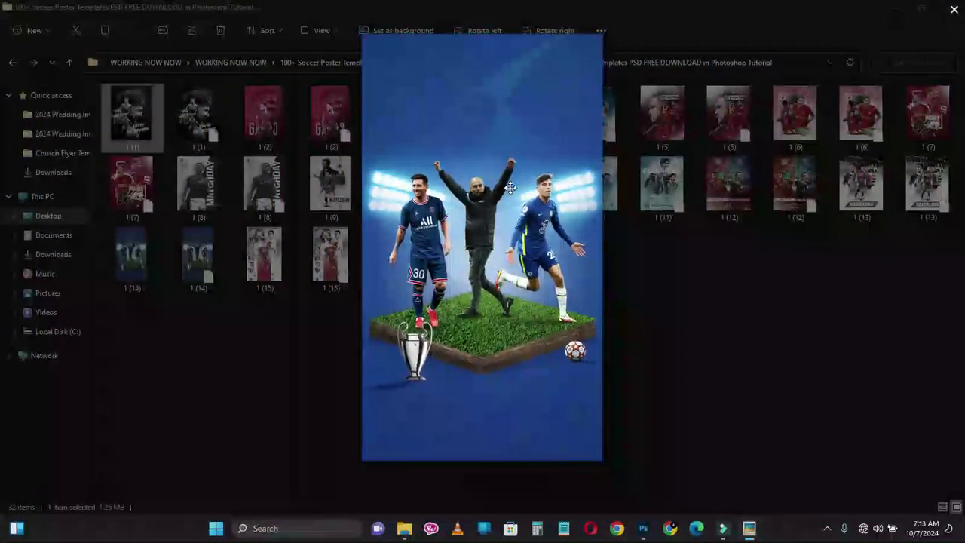
pyautogui.press('Right')
pyautogui.scroll(3, 511, 186)
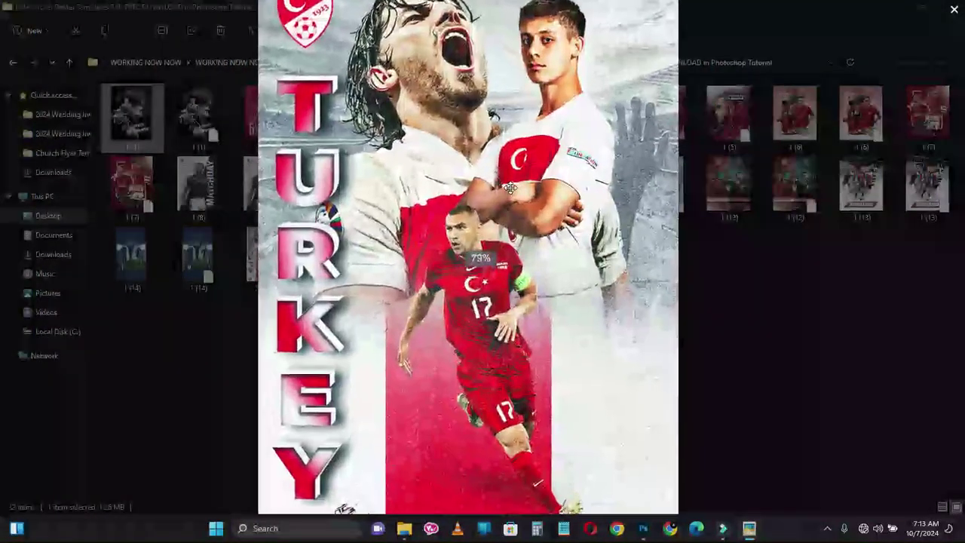
pyautogui.scroll(-3, 510, 186)
pyautogui.press('Right')
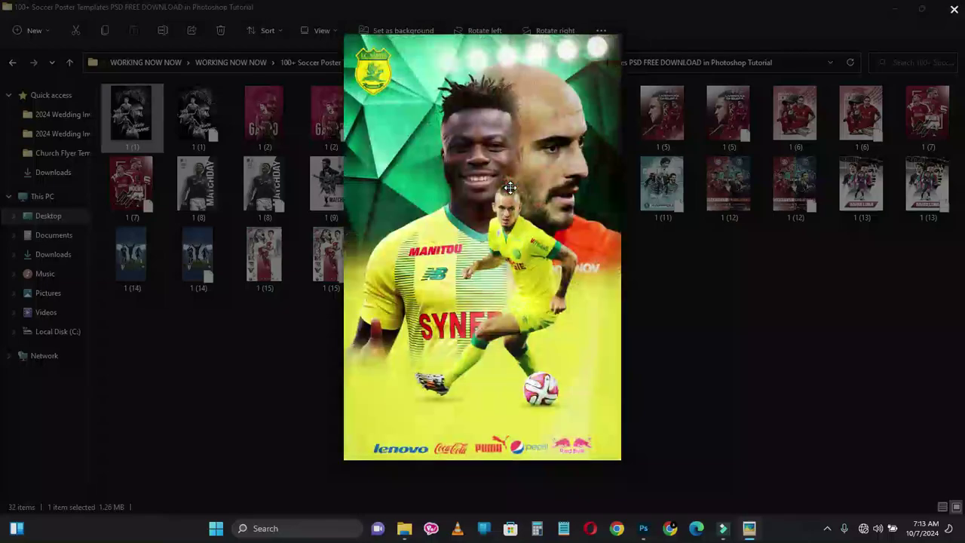
pyautogui.scroll(3, 511, 187)
pyautogui.scroll(-3, 510, 186)
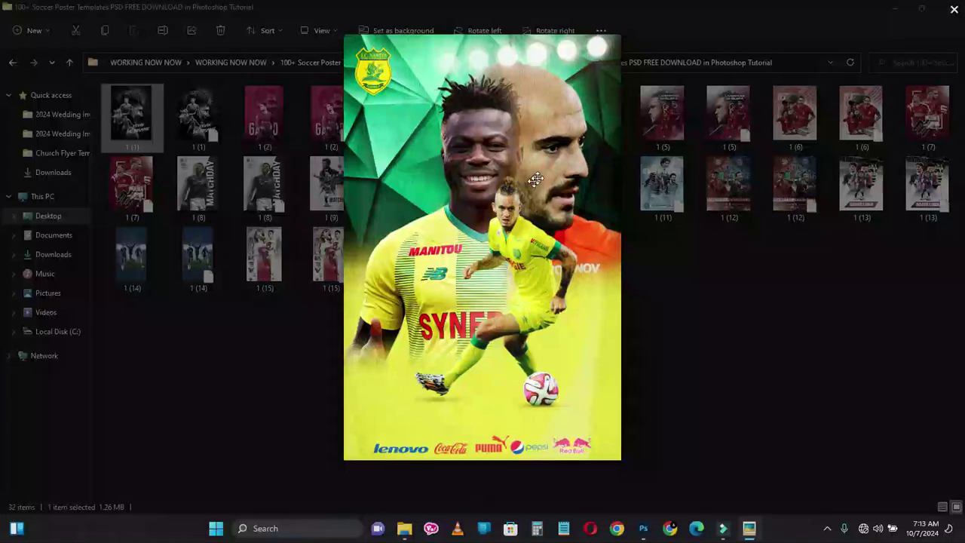
pyautogui.click(954, 15)
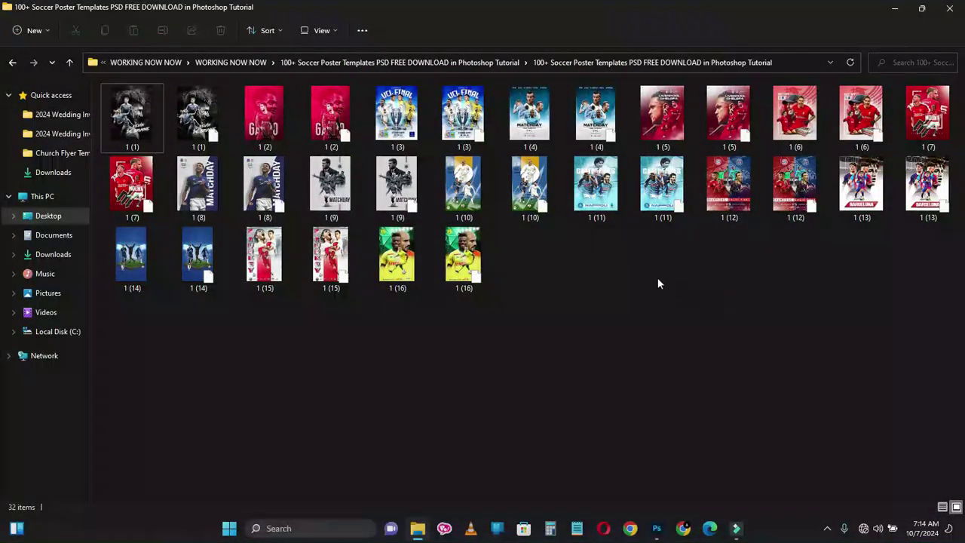
# Step: Open the UCL Final template 1 (3).psd in Photoshop without updating its text layers
pyautogui.click(464, 140)
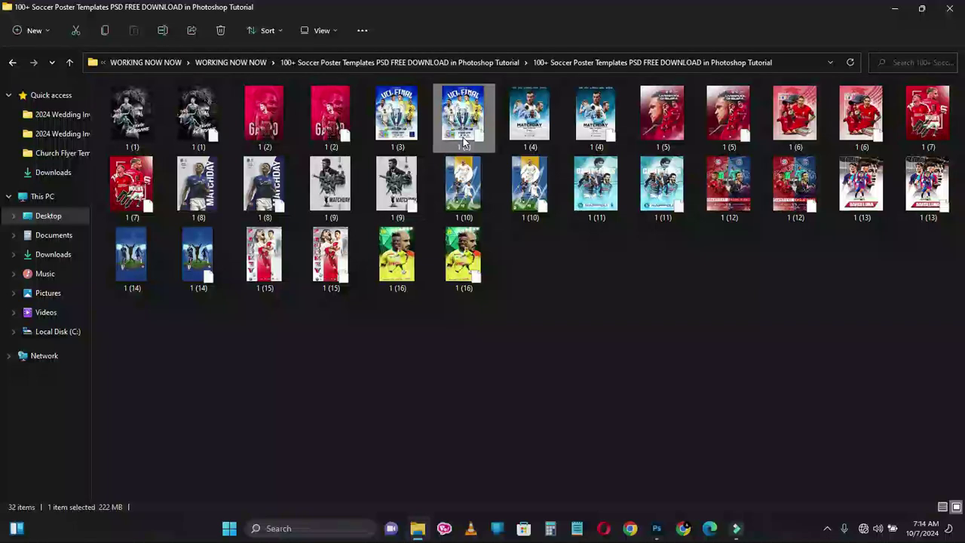
pyautogui.doubleClick(463, 134)
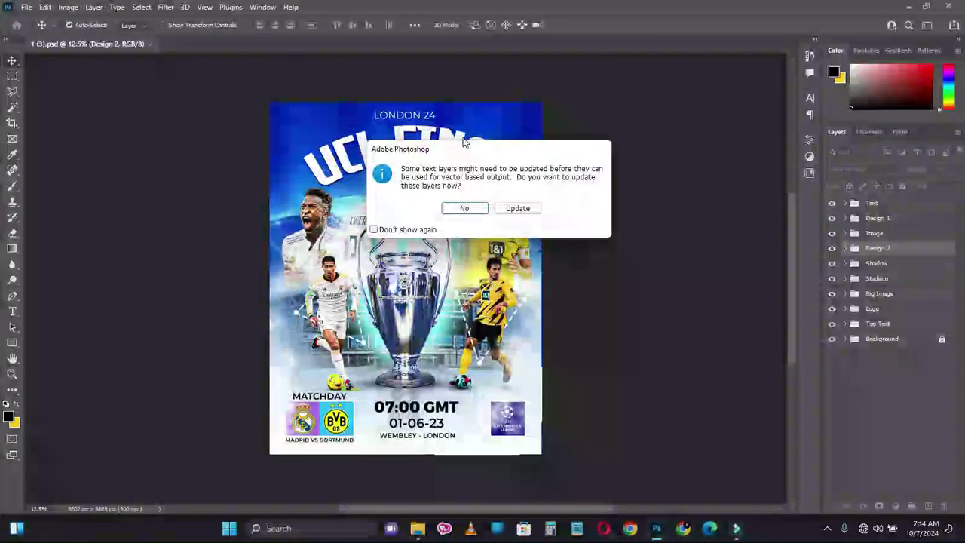
pyautogui.click(462, 208)
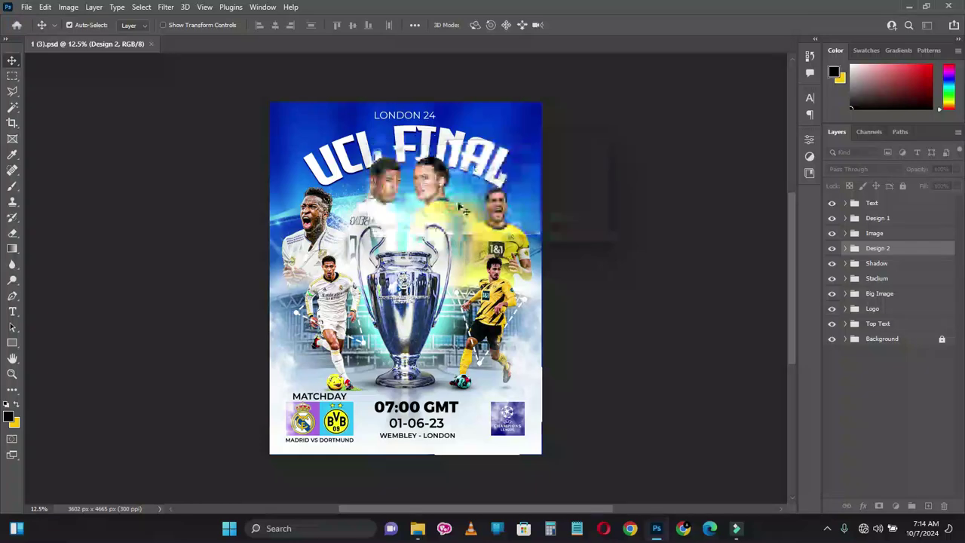
# Step: Examine the UCL Final poster's players, trophy and background detail up close, and return to a view of the whole poster
pyautogui.hotkey('ctrl', '+')
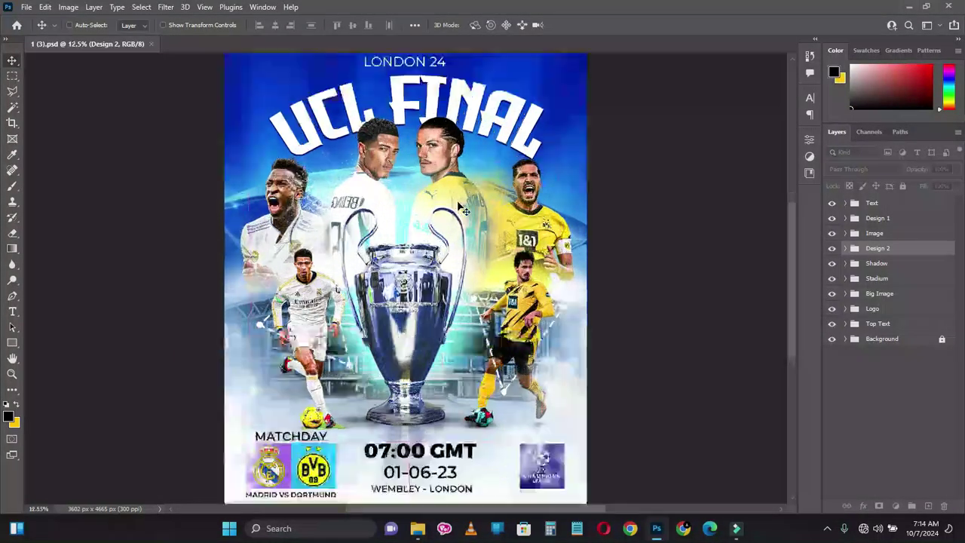
pyautogui.hotkey('ctrl', '+')
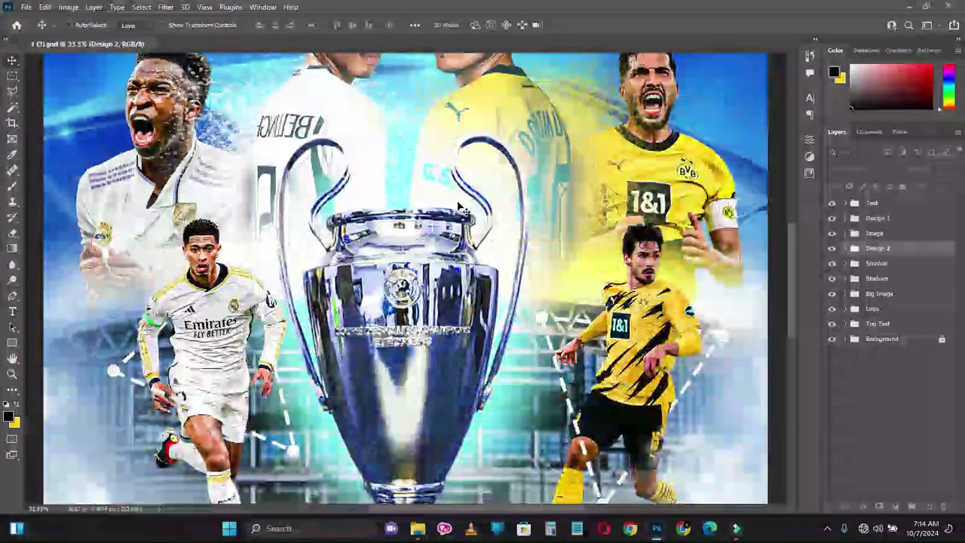
pyautogui.hotkey('ctrl', '-')
pyautogui.hotkey('ctrl', '-')
pyautogui.hotkey('ctrl', '+')
pyautogui.hotkey('ctrl', '+')
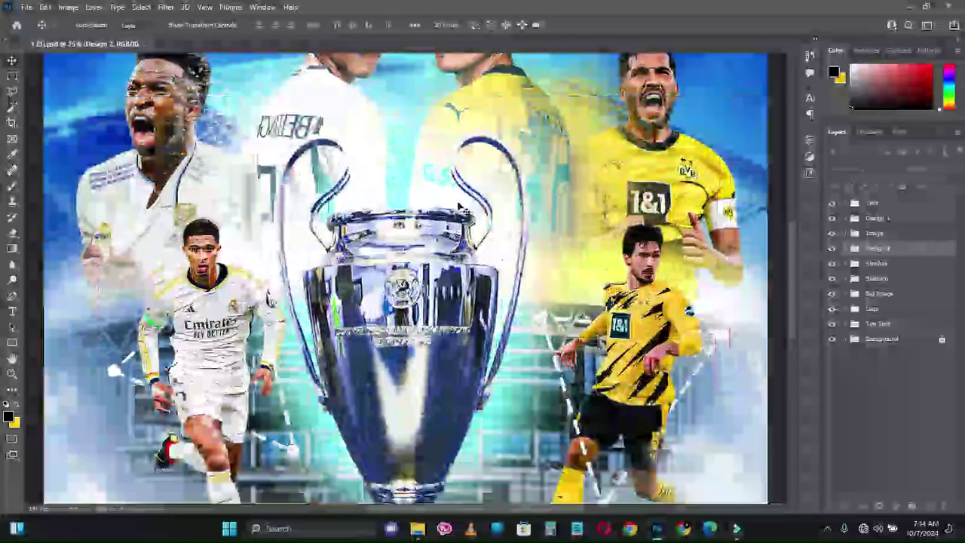
pyautogui.hotkey('ctrl', '-')
pyautogui.hotkey('ctrl', '+')
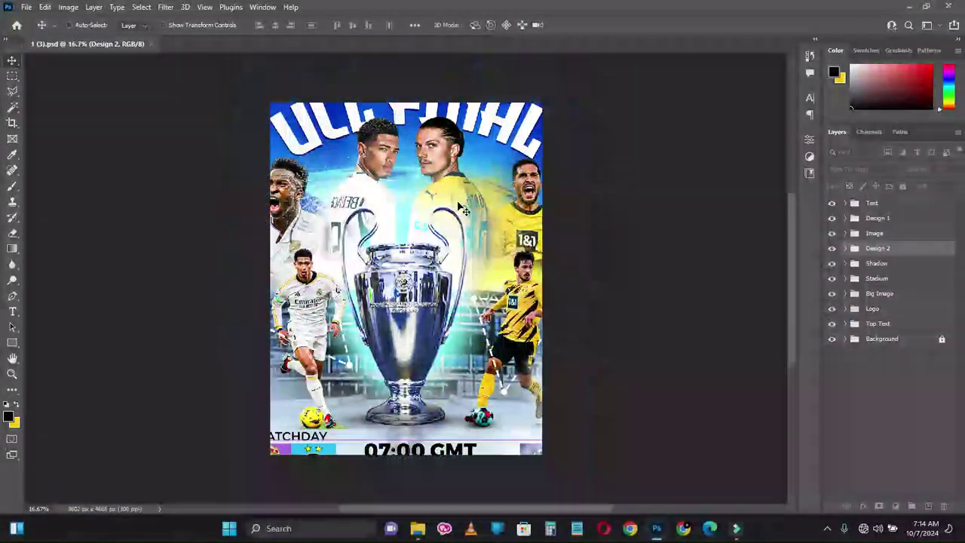
pyautogui.hotkey('ctrl', '-')
pyautogui.hotkey('ctrl', '-')
pyautogui.hotkey('ctrl', '+')
pyautogui.hotkey('ctrl', '+')
pyautogui.hotkey('ctrl', '+')
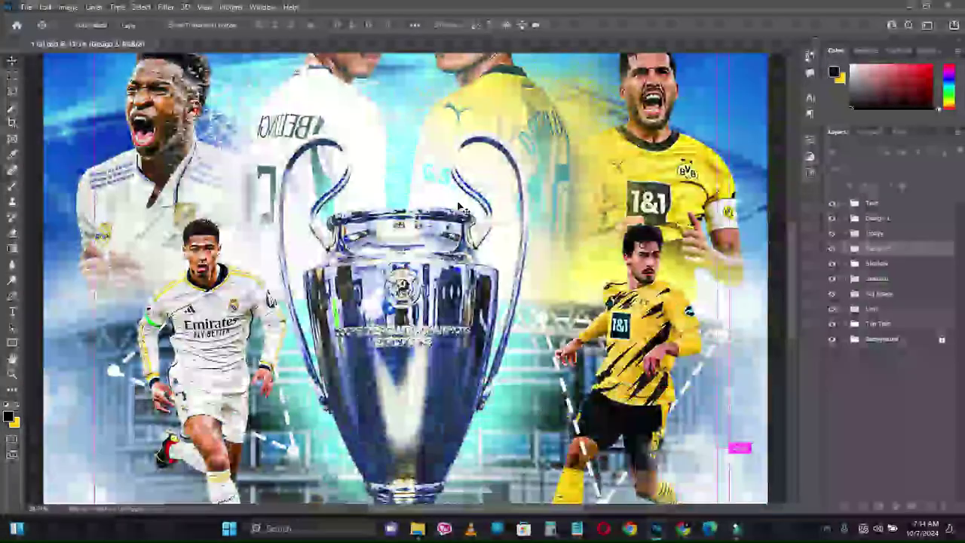
pyautogui.hotkey('ctrl', '-')
pyautogui.hotkey('ctrl', '-')
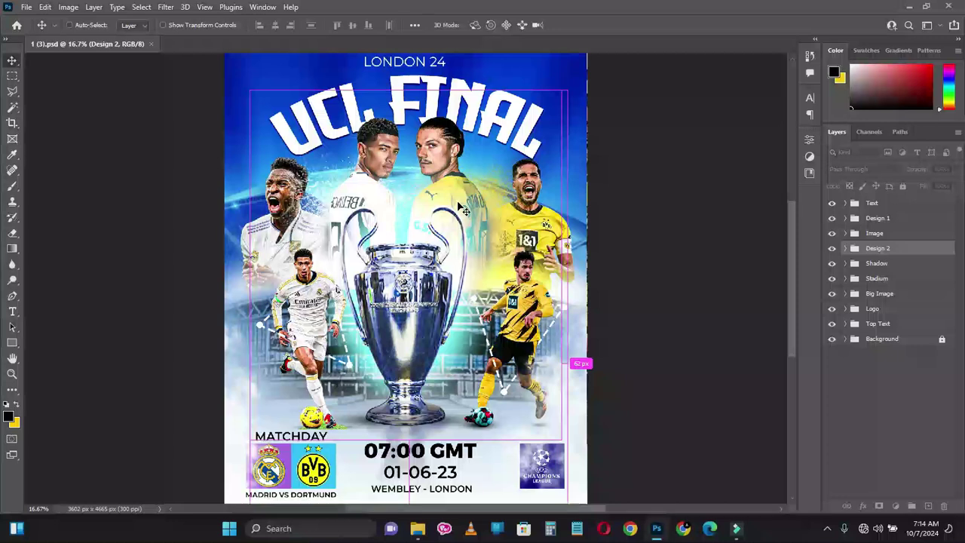
pyautogui.scroll(-1, 475, 189)
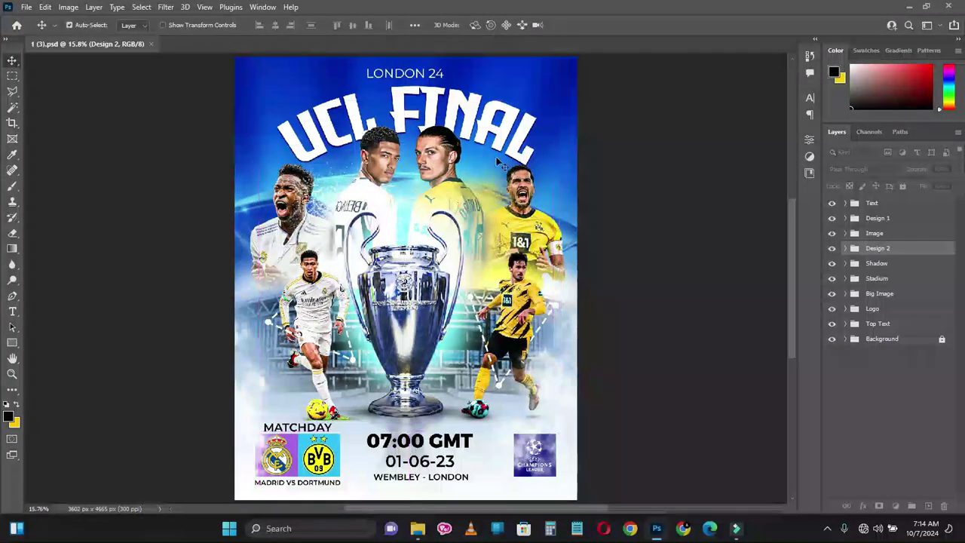
# Step: Hide and reshow the UCL FINAL title layer and the 07:00 GMT text layer to check they are separate
pyautogui.click(437, 107)
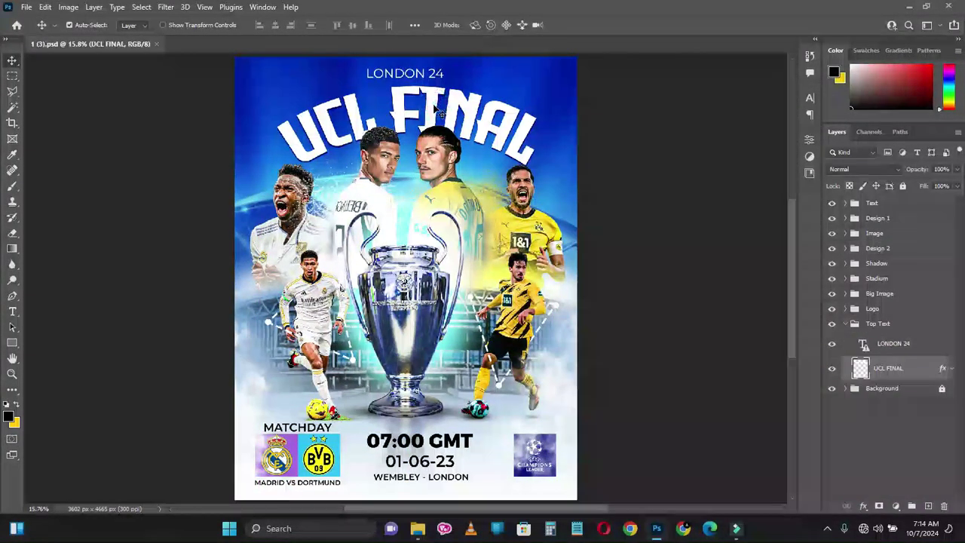
pyautogui.click(832, 368)
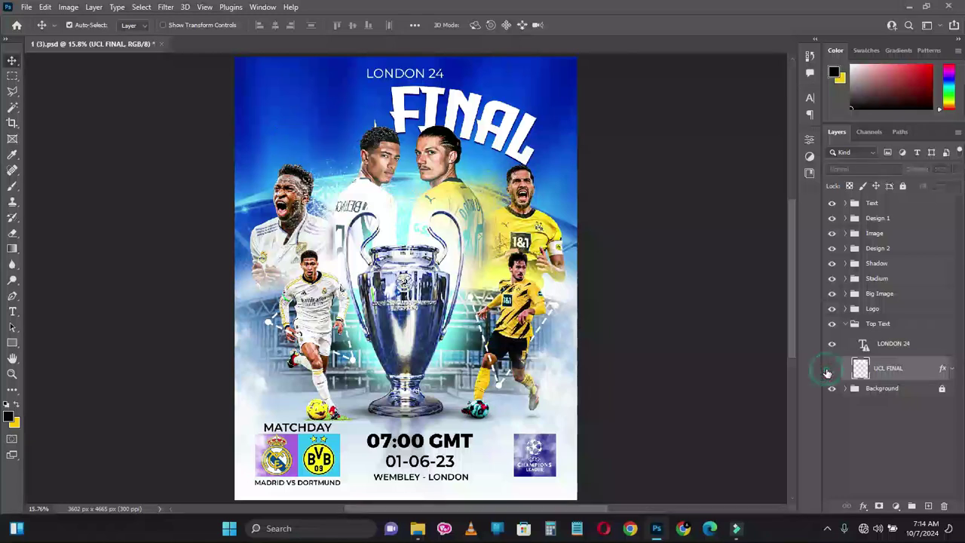
pyautogui.click(831, 368)
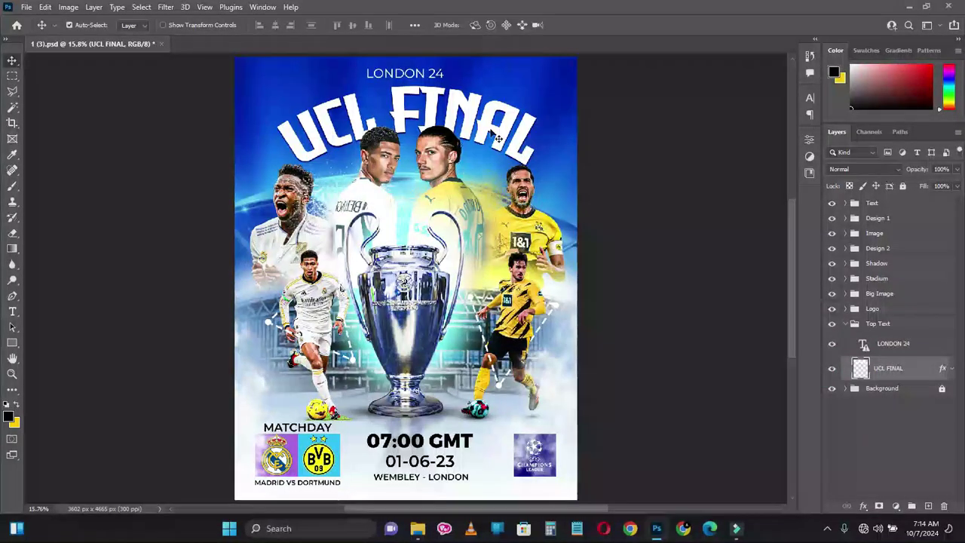
pyautogui.click(490, 448)
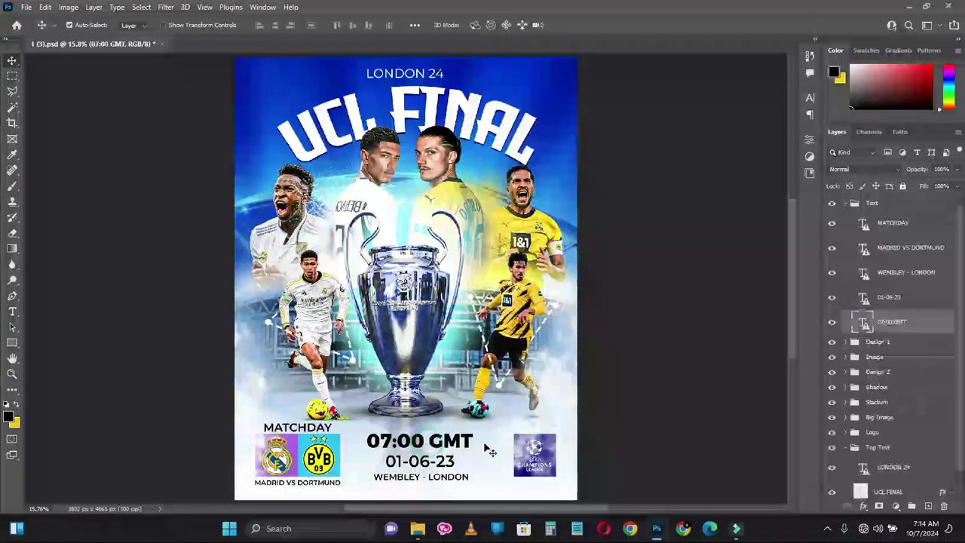
pyautogui.click(833, 322)
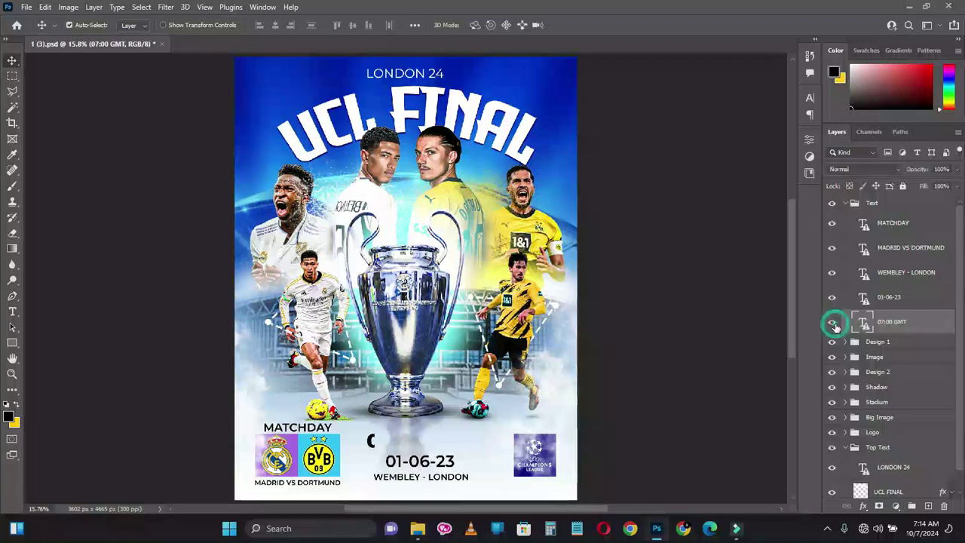
pyautogui.click(832, 322)
# Step: Expand the Image group, hide and reshow each of its two image layers, and collapse the group
pyautogui.click(445, 170)
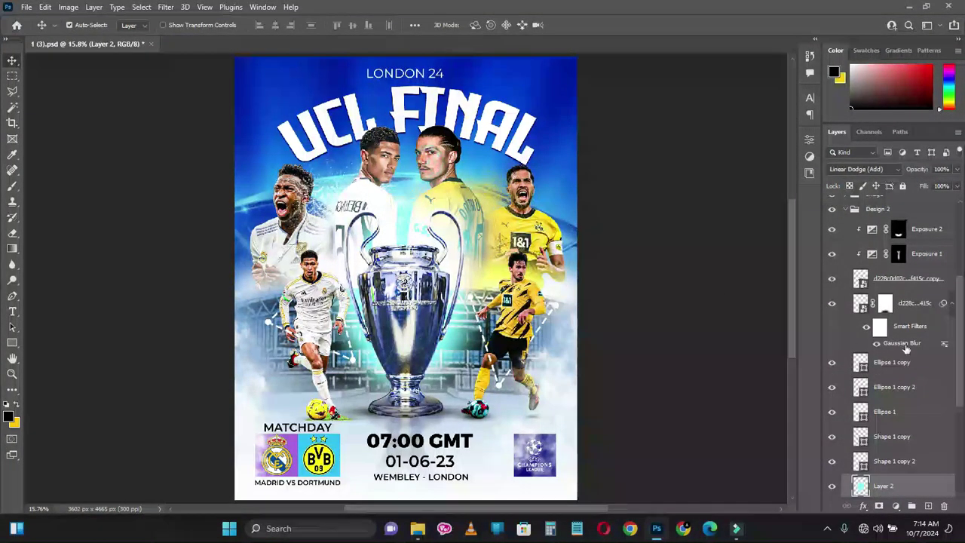
pyautogui.scroll(5, 905, 347)
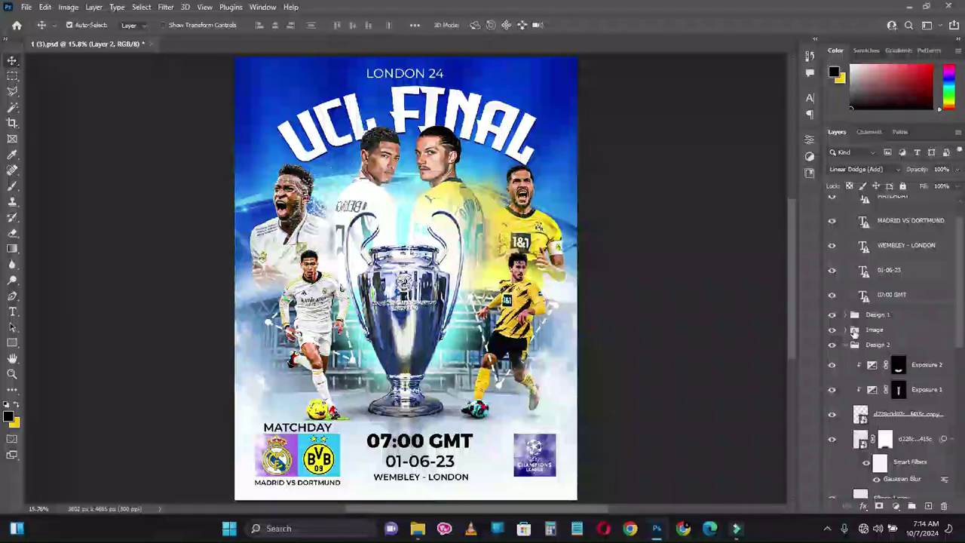
pyautogui.click(846, 330)
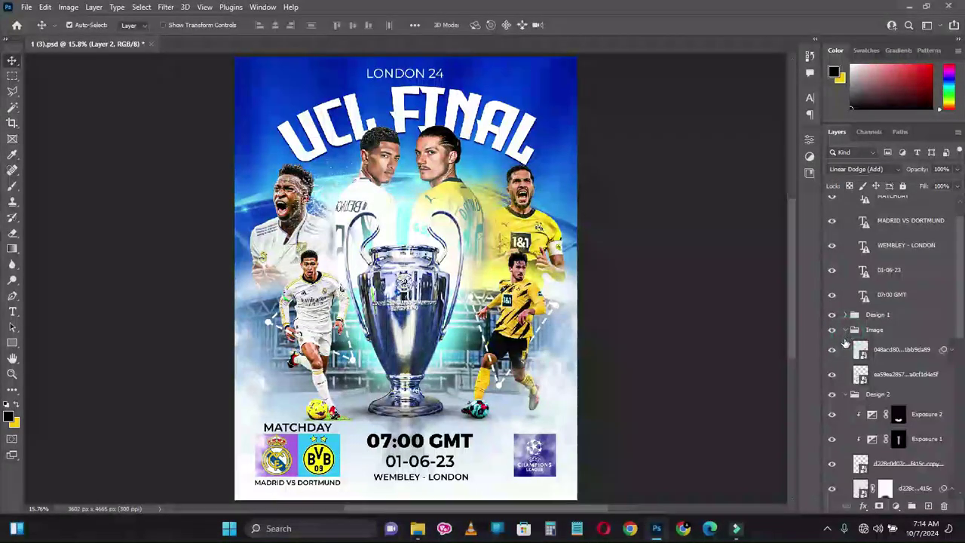
pyautogui.click(831, 353)
pyautogui.click(831, 351)
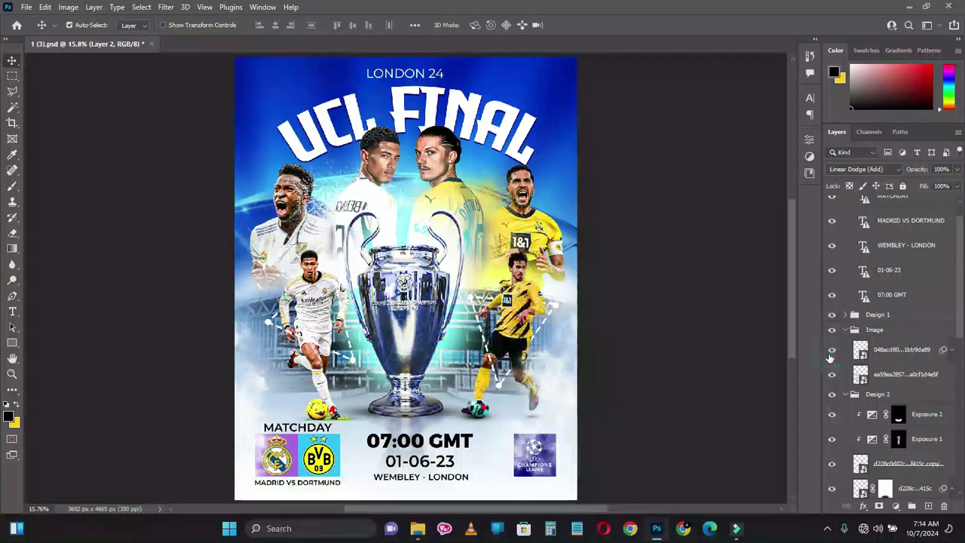
pyautogui.click(830, 377)
pyautogui.click(830, 377)
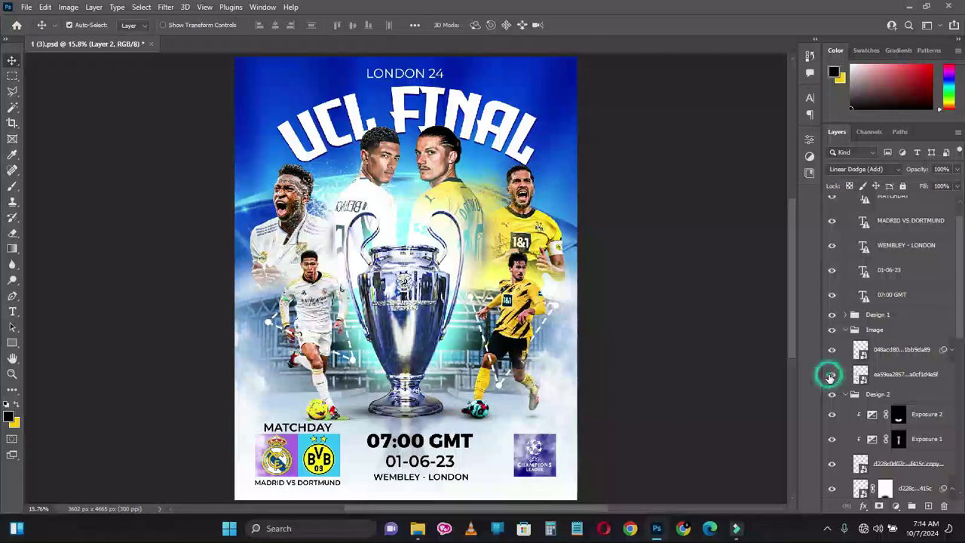
pyautogui.click(831, 376)
pyautogui.click(831, 376)
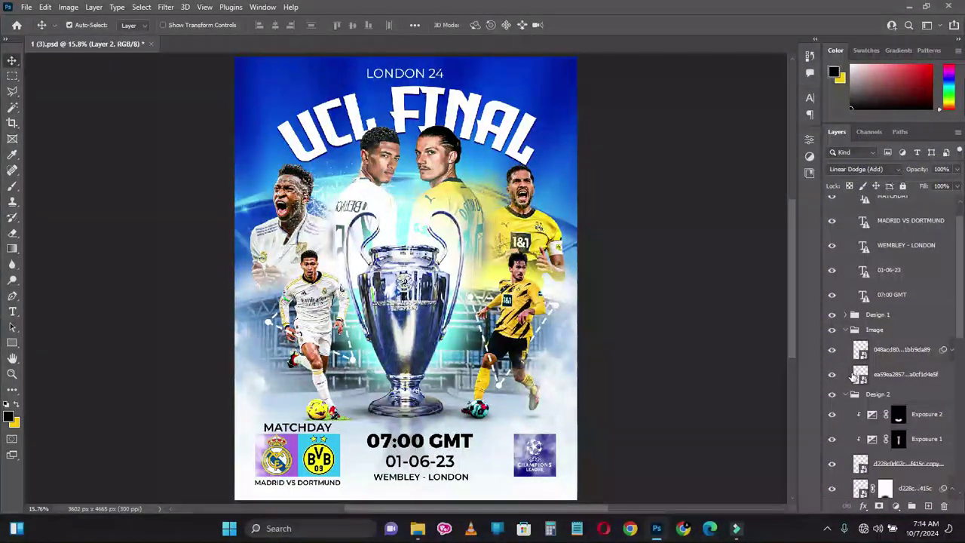
pyautogui.click(845, 330)
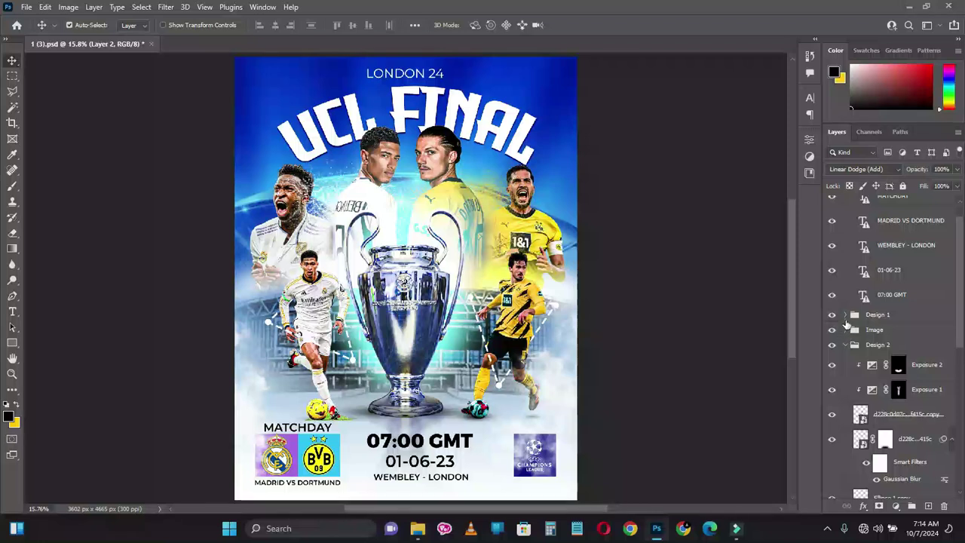
# Step: Expand the Design 1 group to inspect its shape, ellipse and smoke layers, and collapse it
pyautogui.click(846, 319)
pyautogui.click(846, 319)
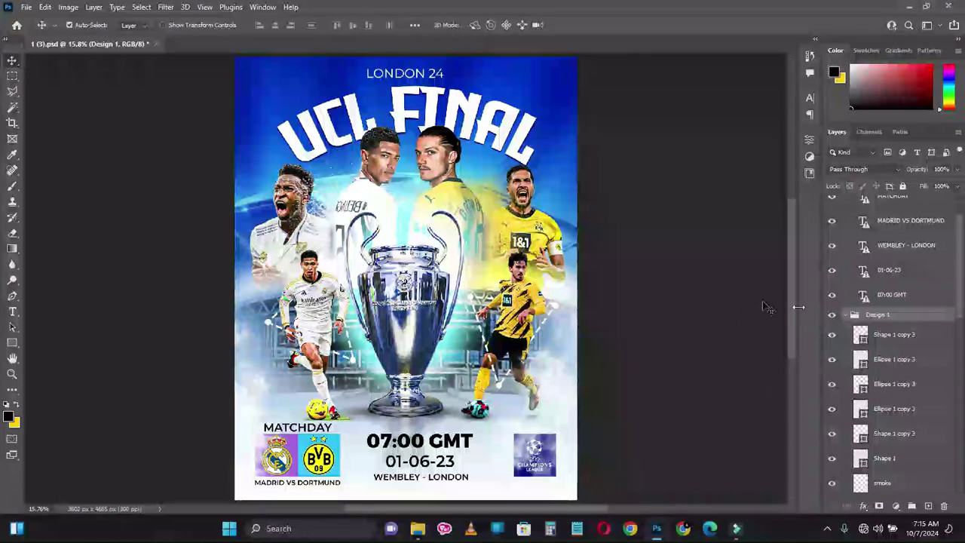
pyautogui.click(846, 316)
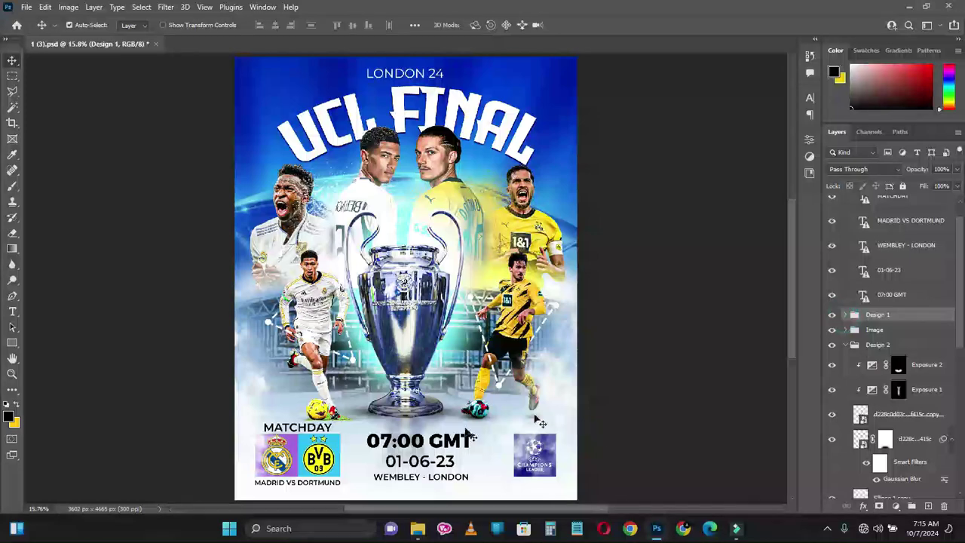
# Step: Open the floating grass pitch template 1 (14).psd from File Explorer in Photoshop and fit the poster to the window
pyautogui.click(414, 532)
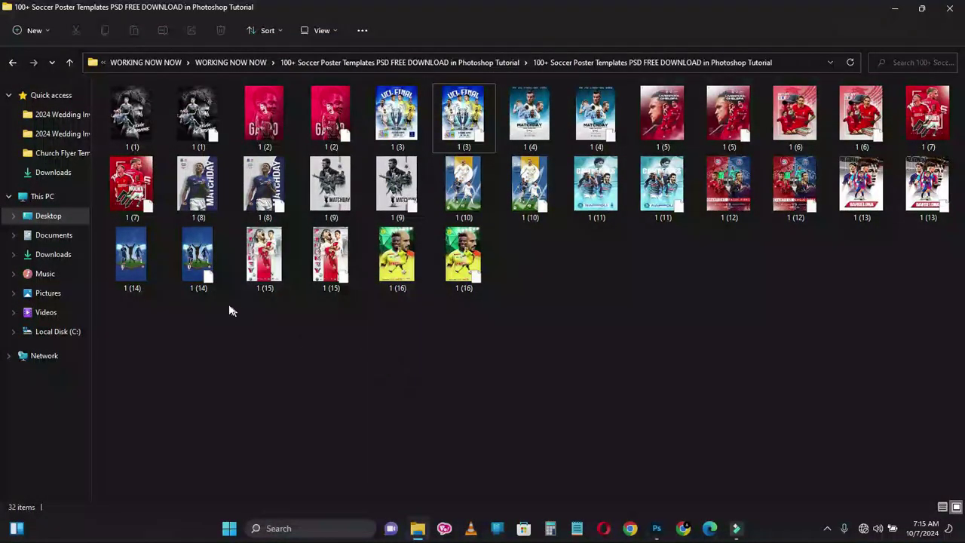
pyautogui.click(195, 265)
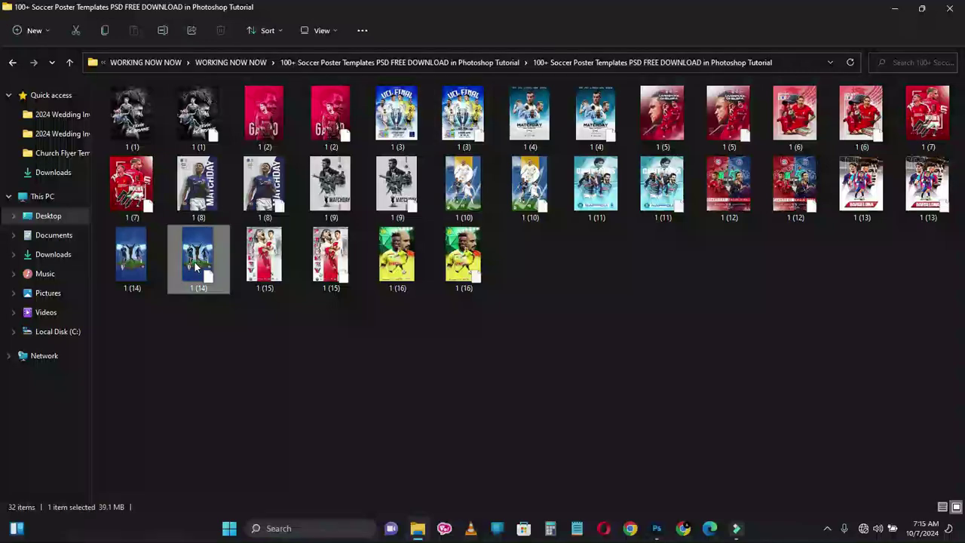
pyautogui.doubleClick(195, 265)
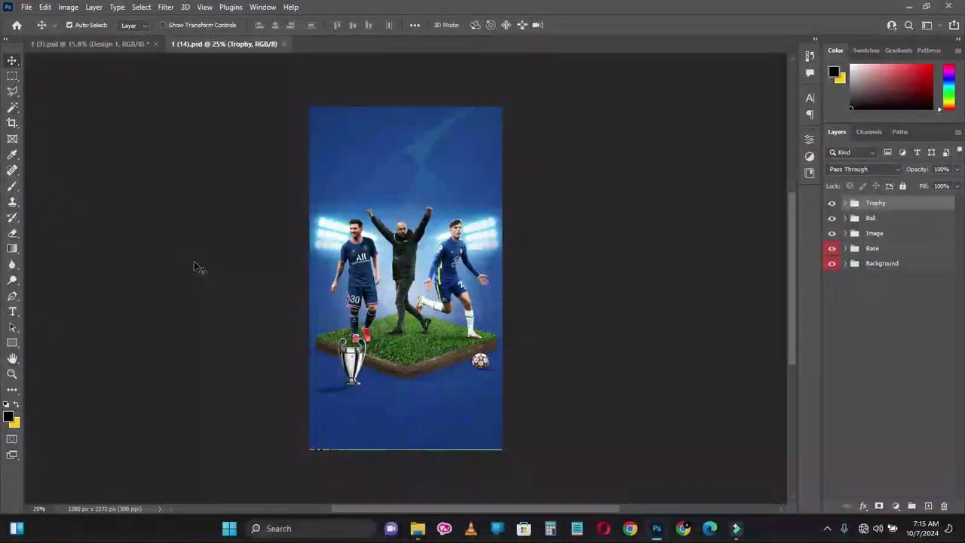
pyautogui.hotkey('ctrl', '0')
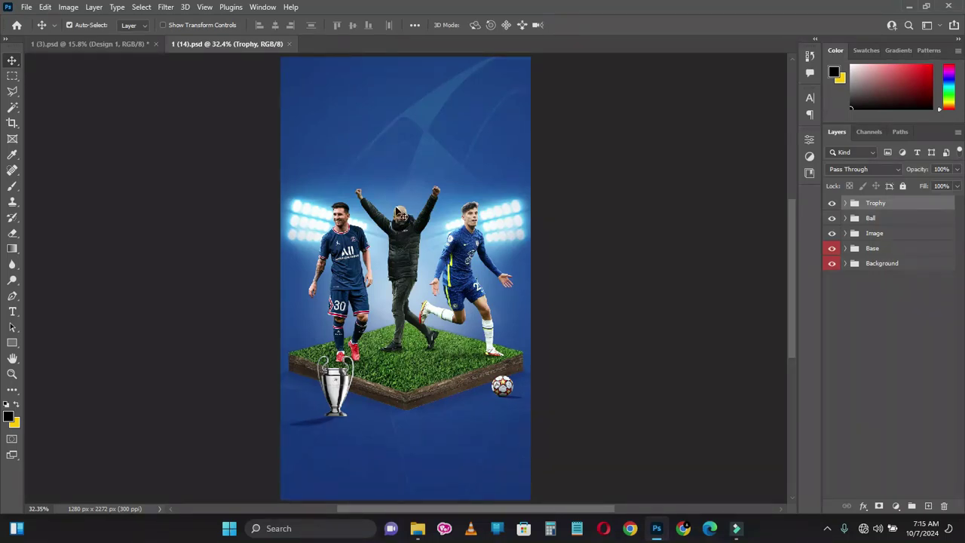
# Step: Open the green-yellow club template 1 (16).psd from the File Explorer folder in Photoshop
pyautogui.click(419, 531)
pyautogui.click(465, 267)
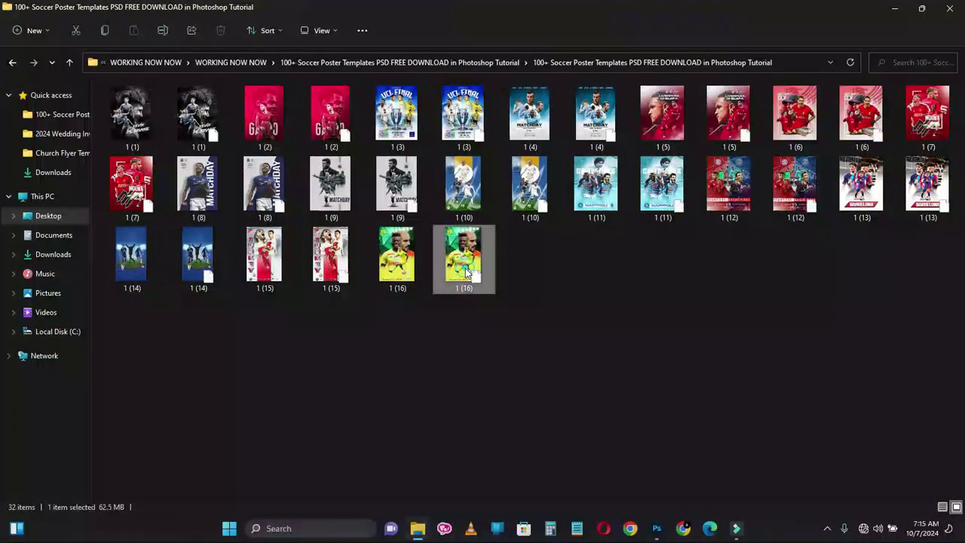
pyautogui.doubleClick(465, 268)
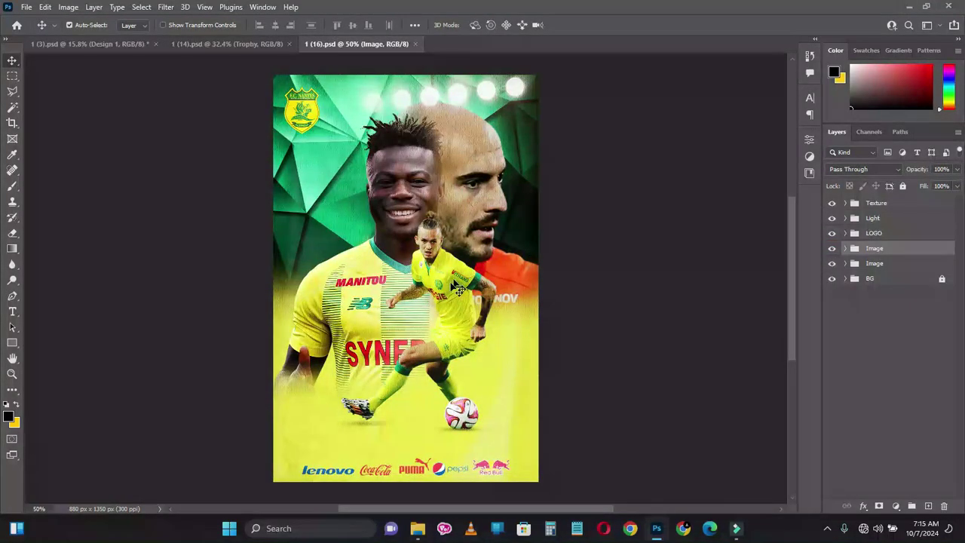
# Step: Open the Liverpool Chelsea template 1 (5).psd from the File Explorer folder in Photoshop
pyautogui.click(413, 530)
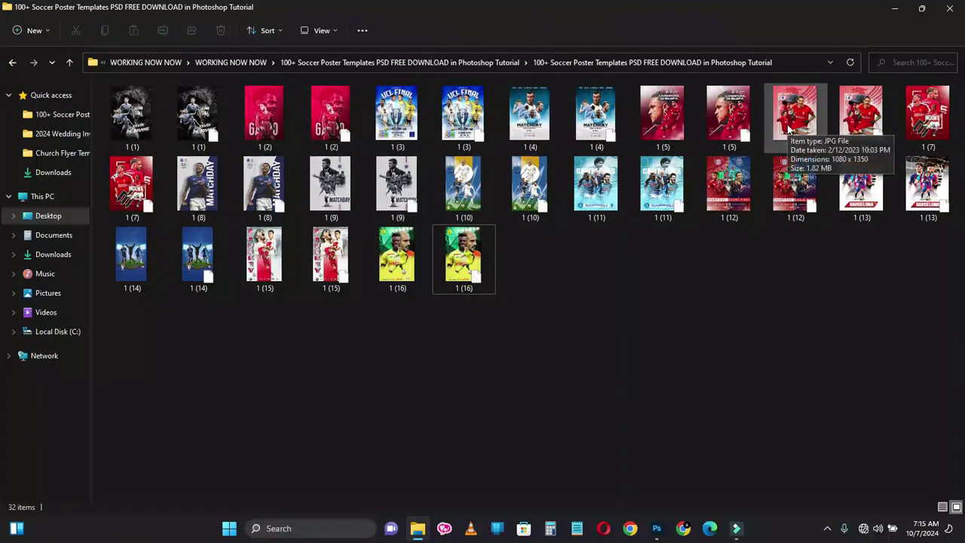
pyautogui.click(726, 133)
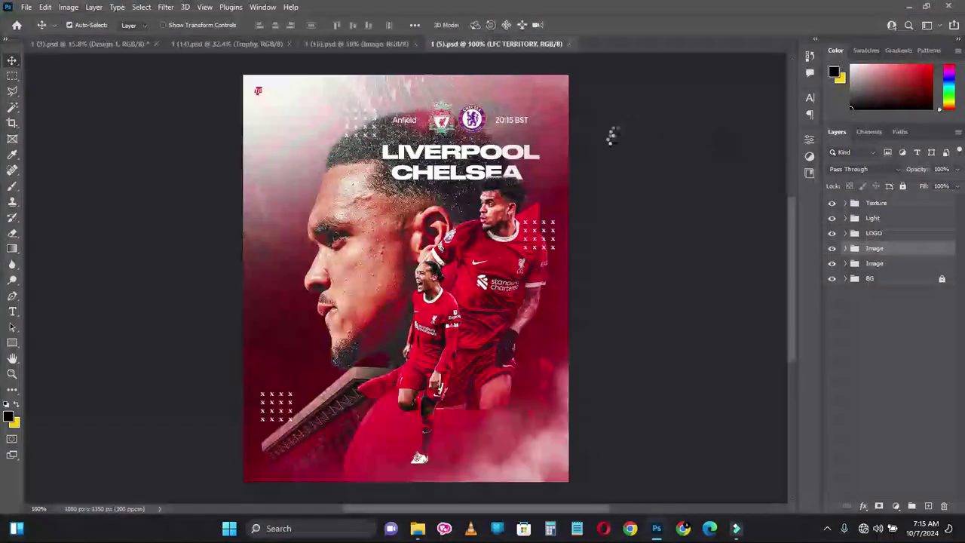
# Step: Hide and reshow the 20:15 BST text and Liverpool_FC_Logo layers, and return to the template folder in File Explorer
pyautogui.click(381, 285)
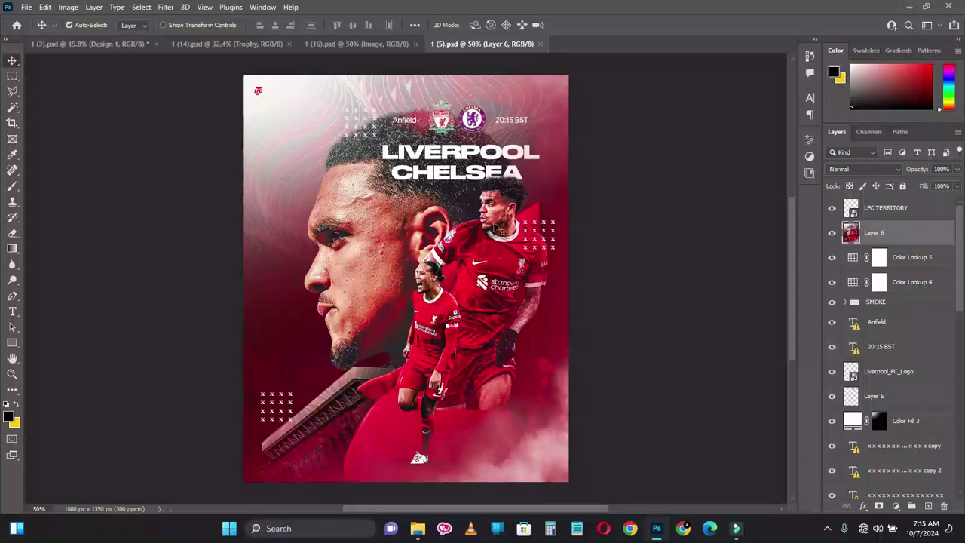
pyautogui.click(833, 346)
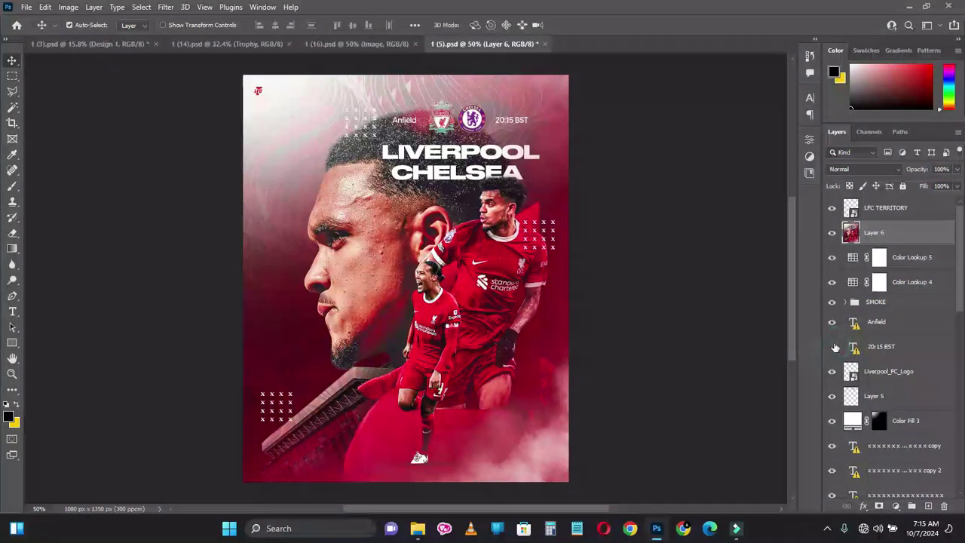
pyautogui.click(834, 344)
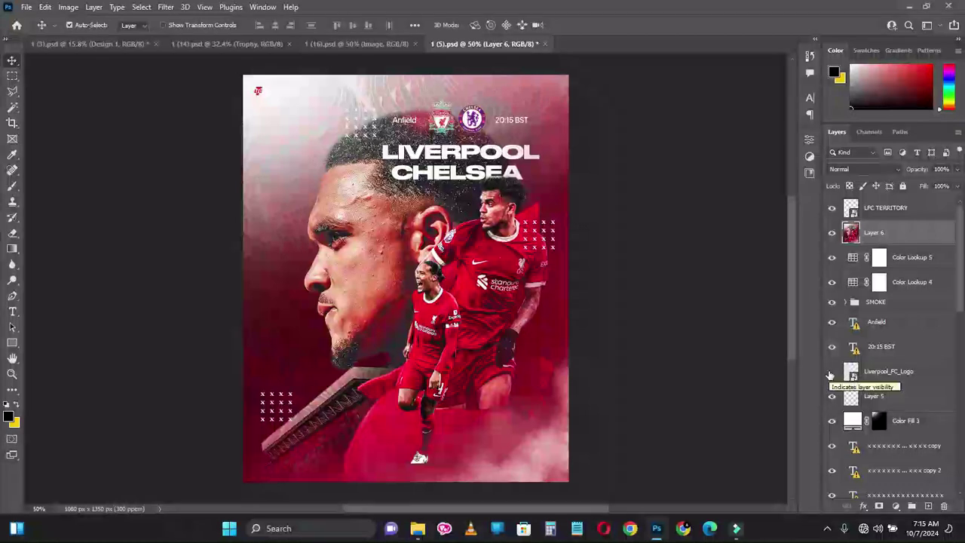
pyautogui.click(830, 373)
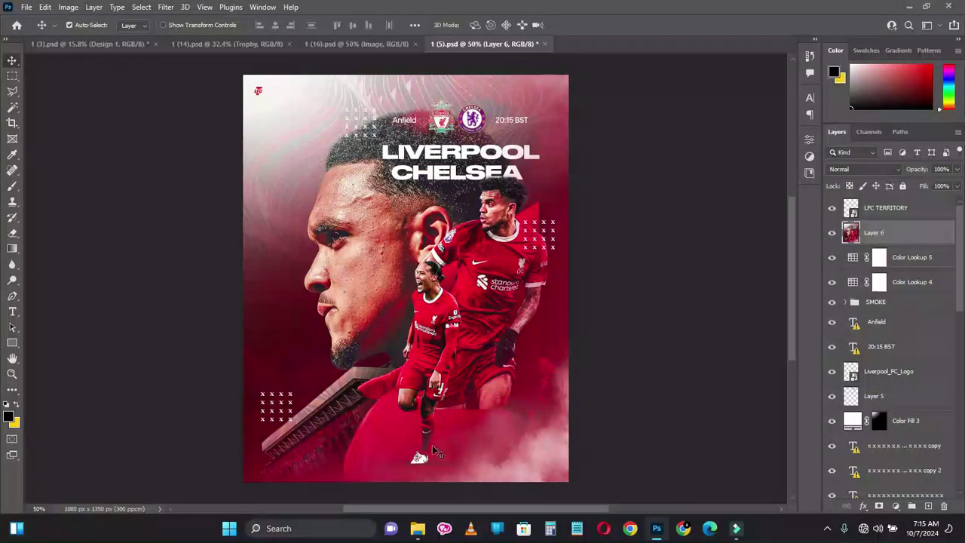
pyautogui.click(419, 530)
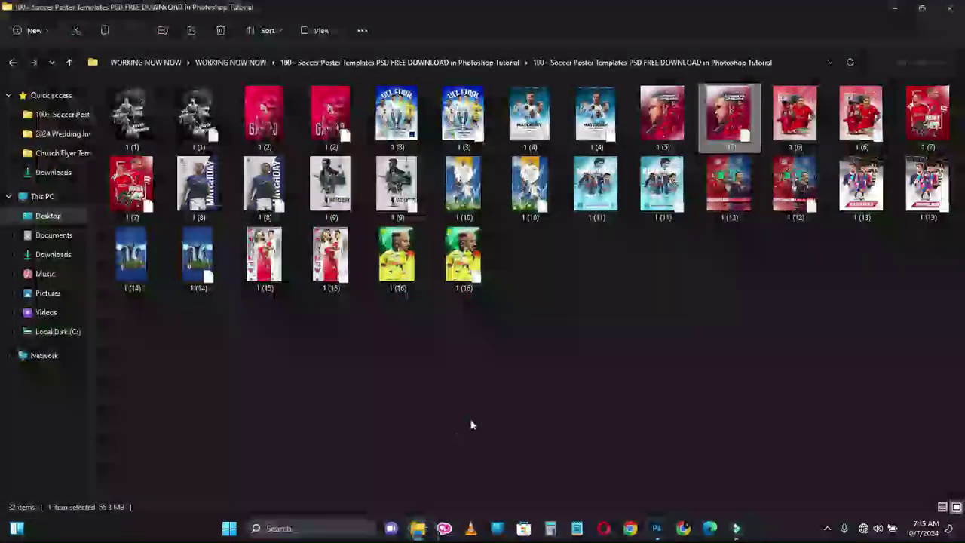